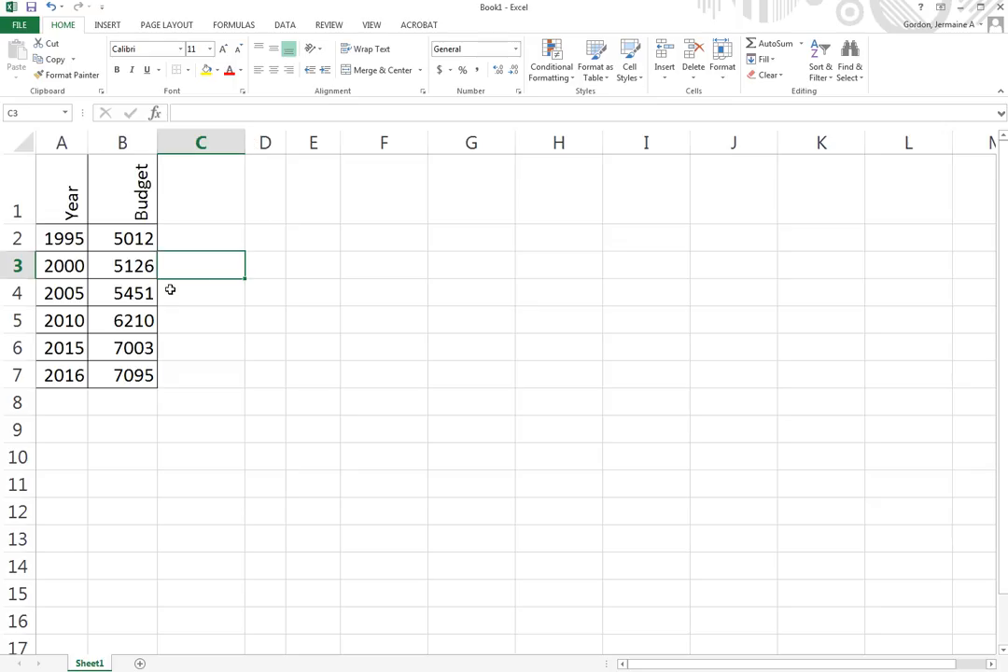
# Step: Enter the header "Years since 1995" in cell D1
pyautogui.click(329, 298)
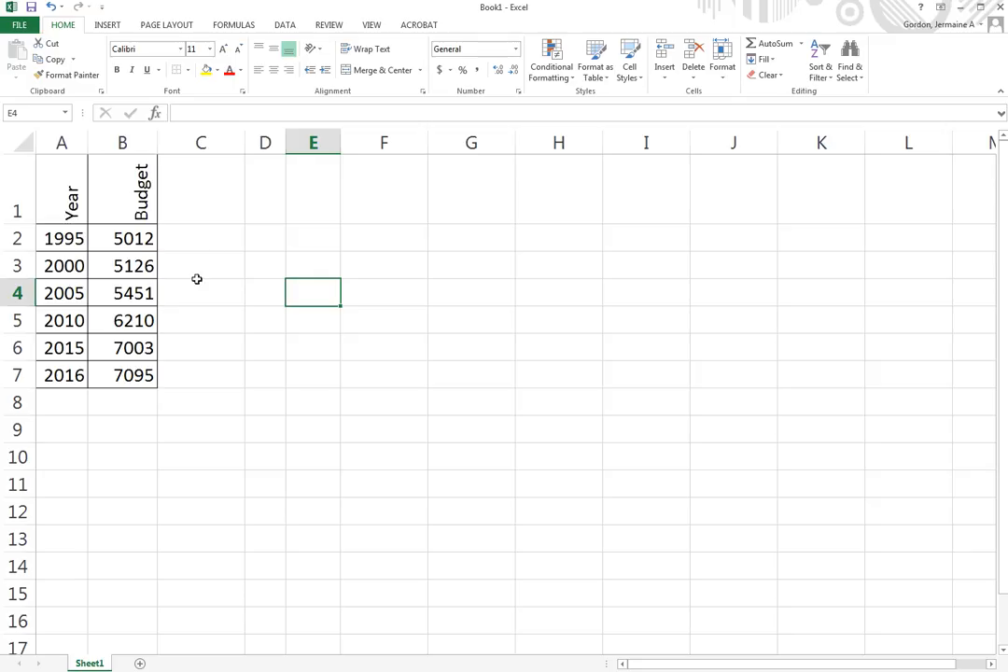
pyautogui.click(260, 198)
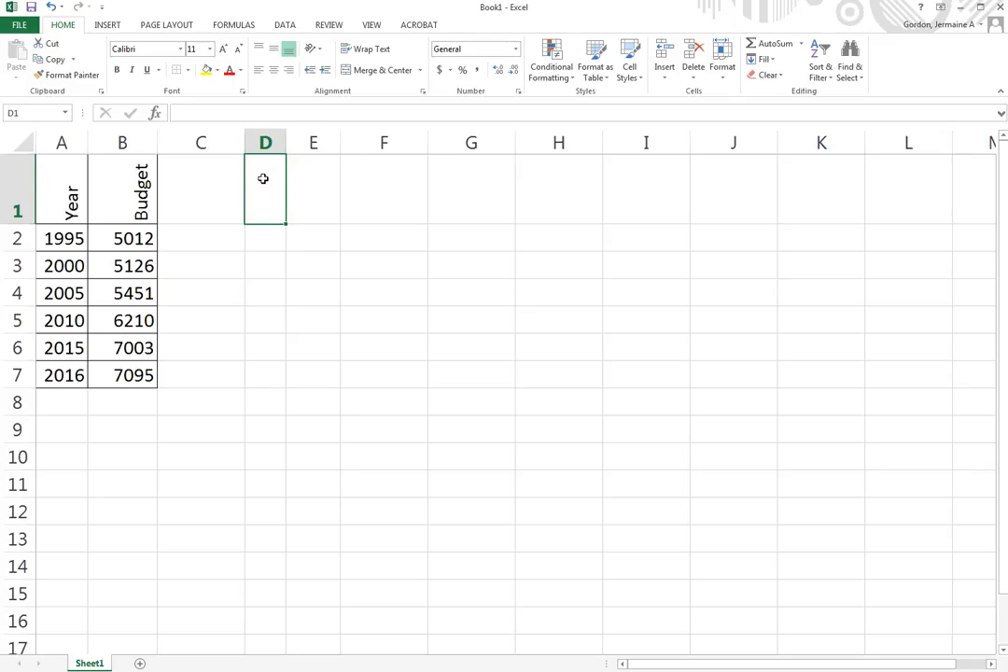
pyautogui.write('Ye')
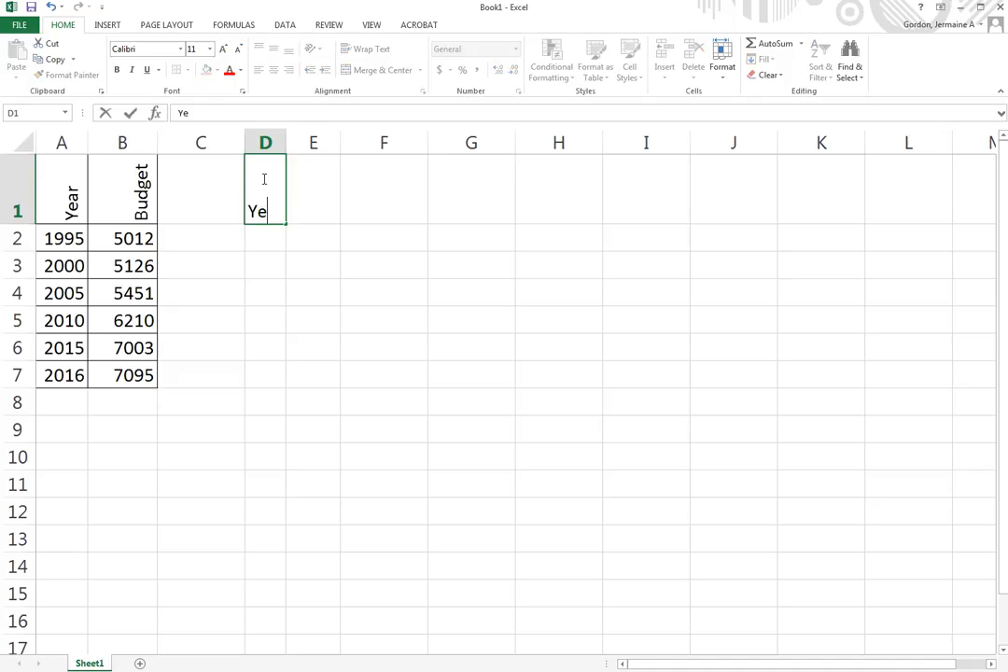
pyautogui.write('asr')
pyautogui.press('BackSpace')
pyautogui.press('BackSpace')
pyautogui.write('rs since ')
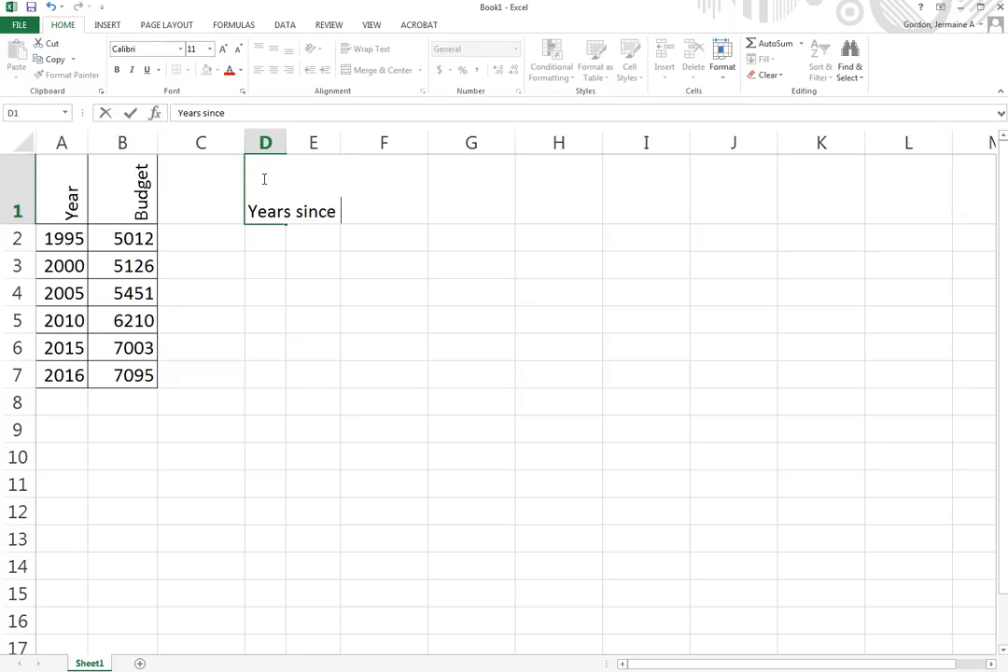
pyautogui.write('1995')
pyautogui.press('Return')
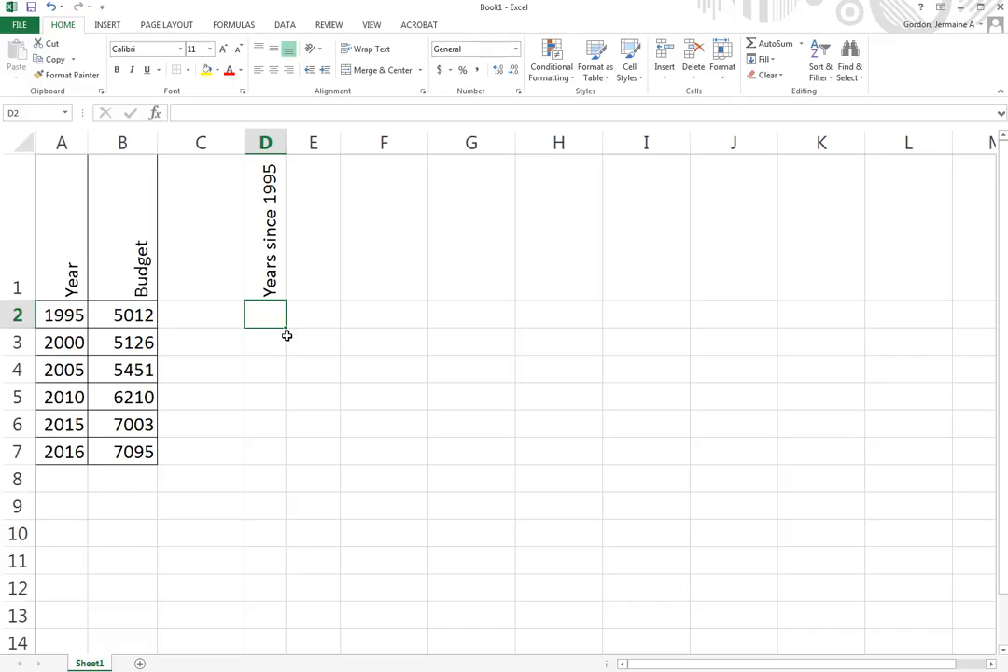
# Step: Enter the formula =A2-1995 in cell D2 to compute the years elapsed since 1995
pyautogui.doubleClick(264, 316)
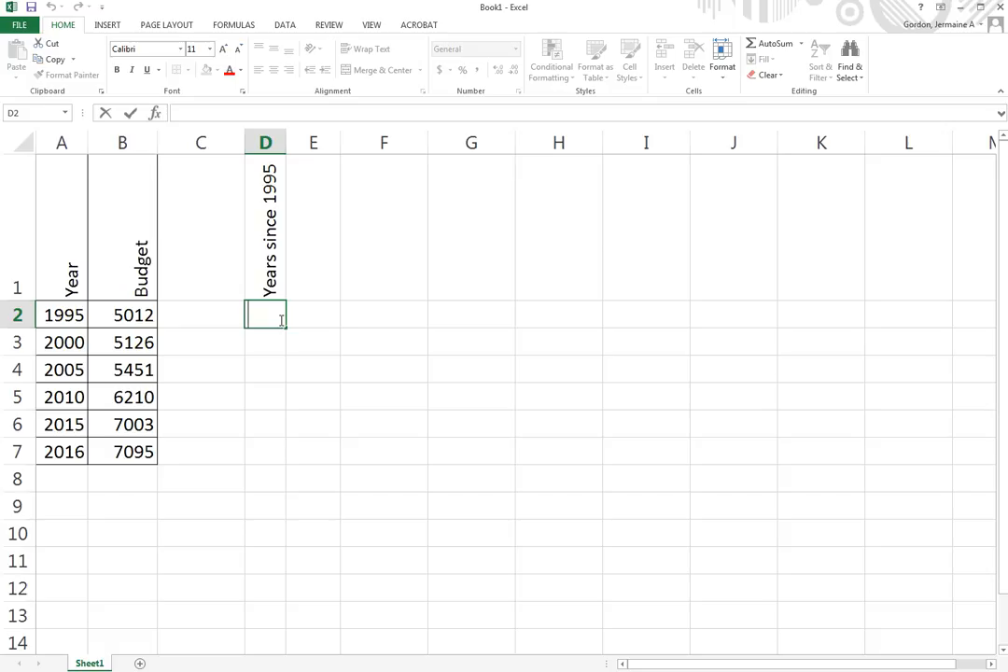
pyautogui.write('=')
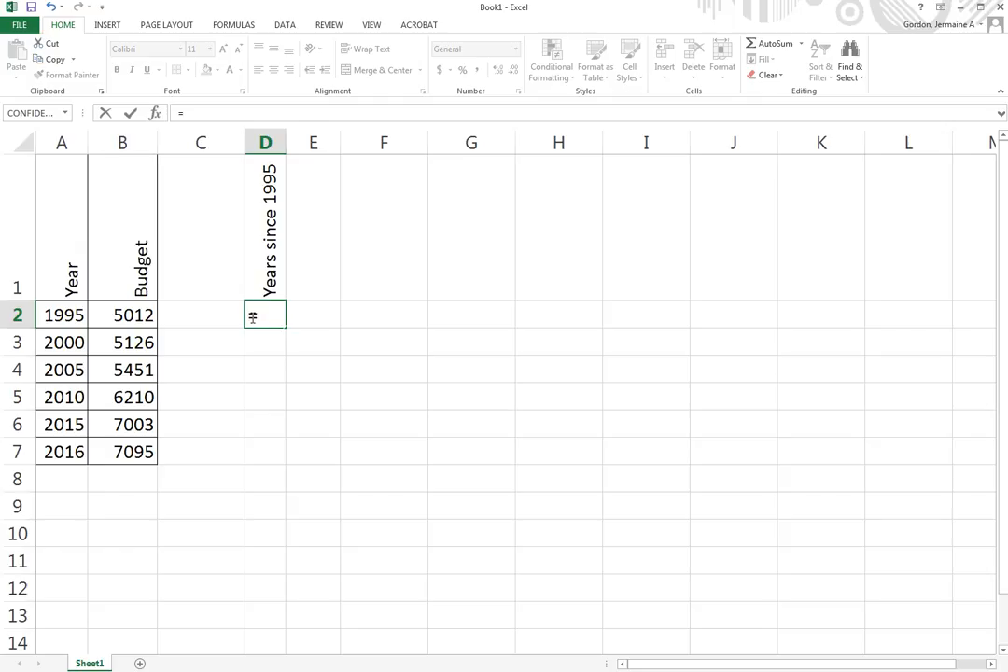
pyautogui.write('19')
pyautogui.press('BackSpace')
pyautogui.press('BackSpace')
pyautogui.click(66, 315)
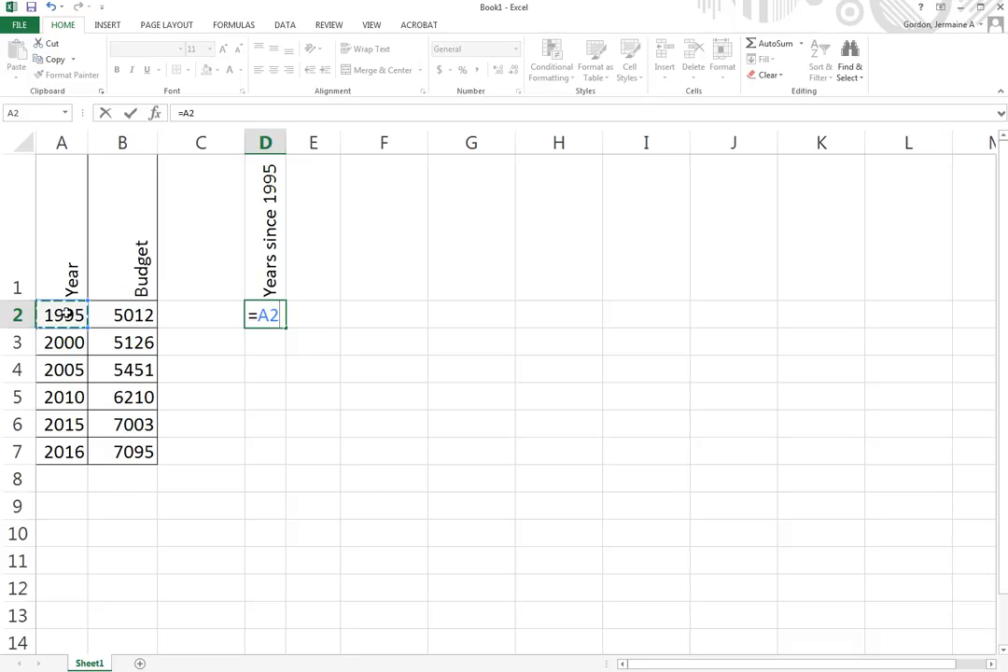
pyautogui.write('-')
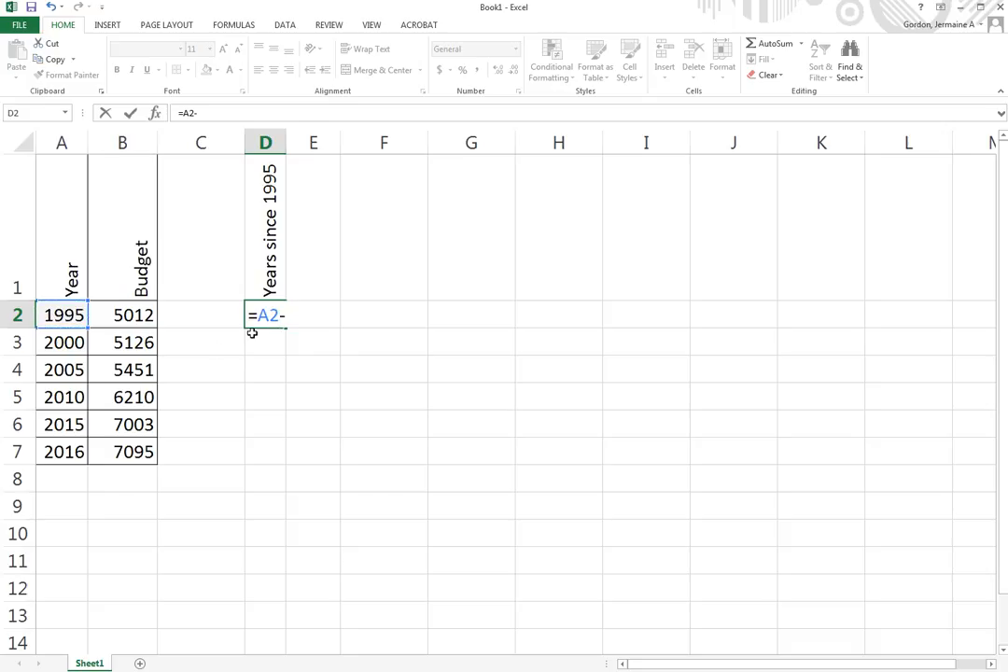
pyautogui.write('199')
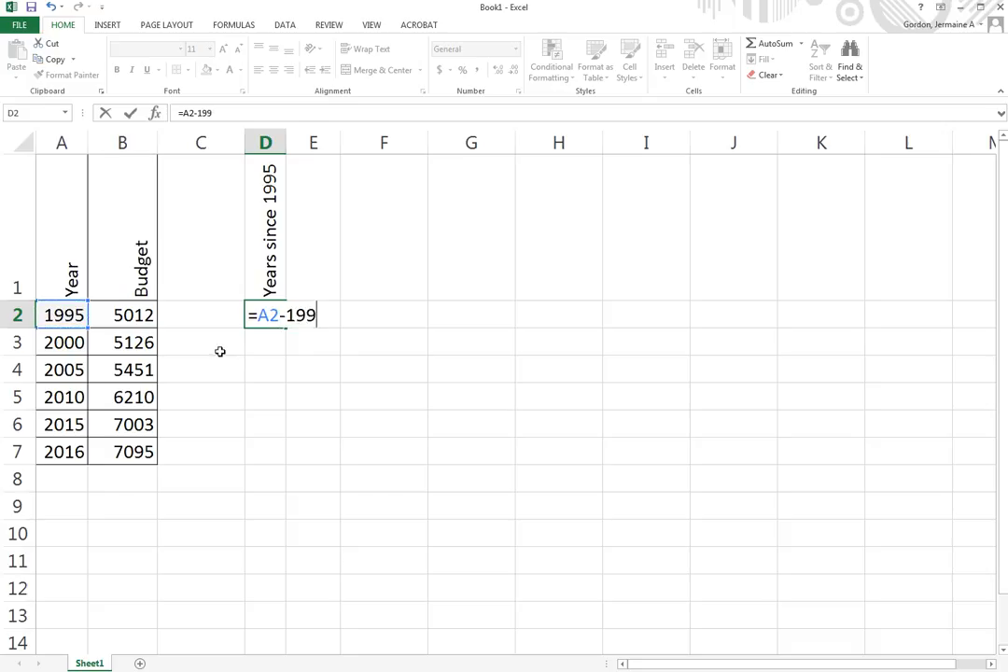
pyautogui.write('5')
pyautogui.press('Return')
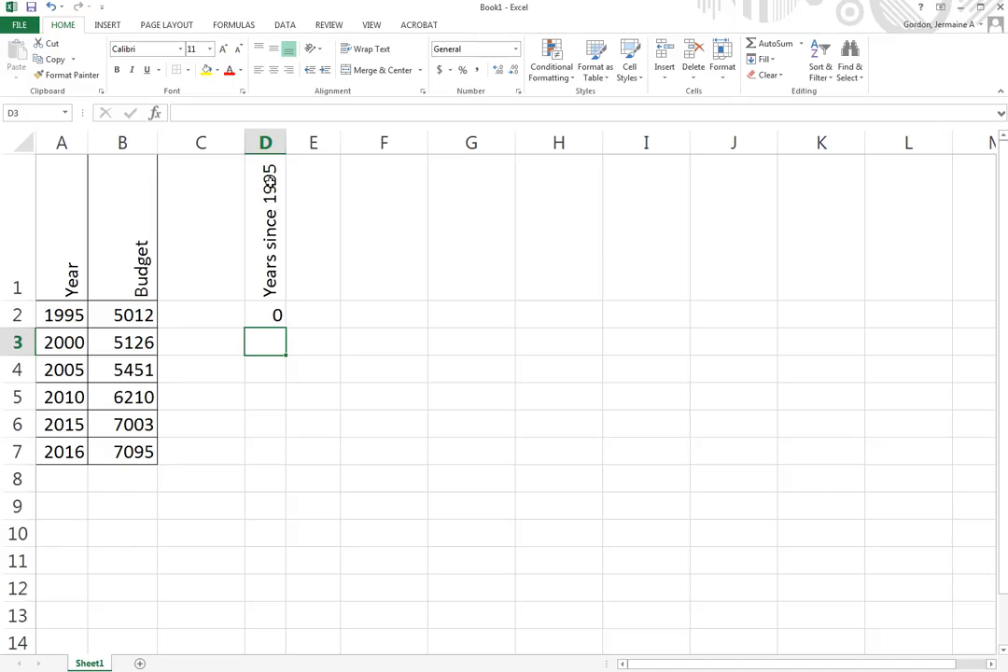
# Step: Fill the years-since-1995 formula from D2 down through D7
pyautogui.click(257, 317)
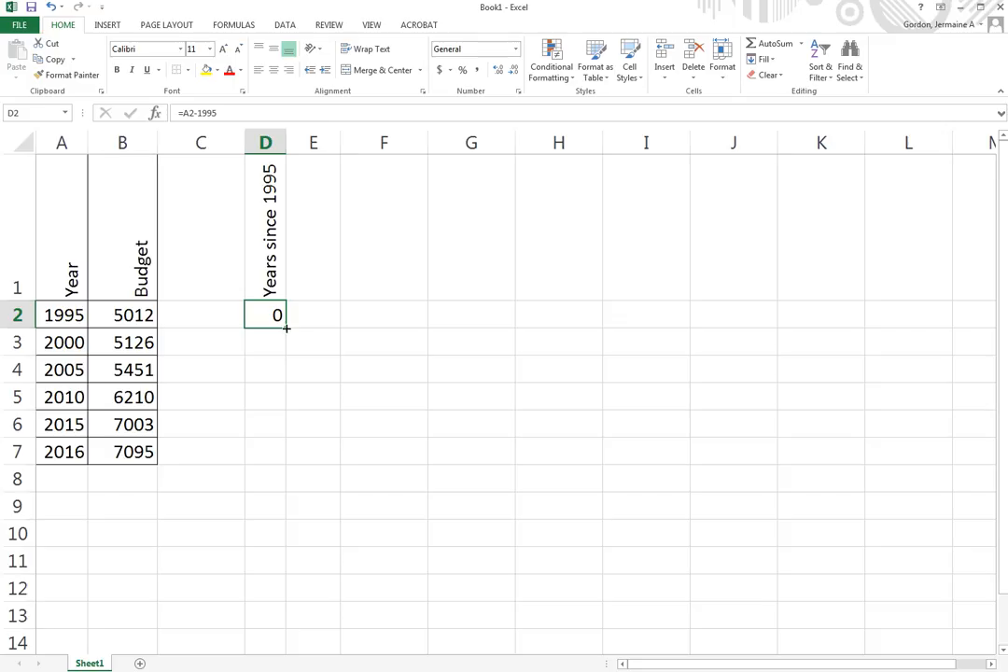
pyautogui.moveTo(285, 329); pyautogui.dragTo(290, 460)
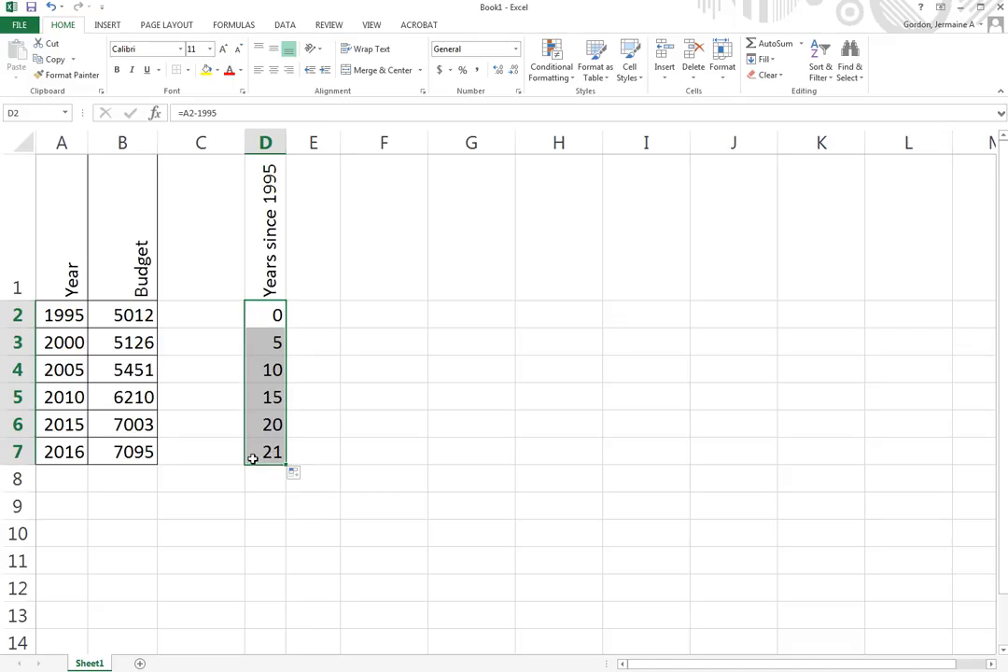
pyautogui.click(297, 509)
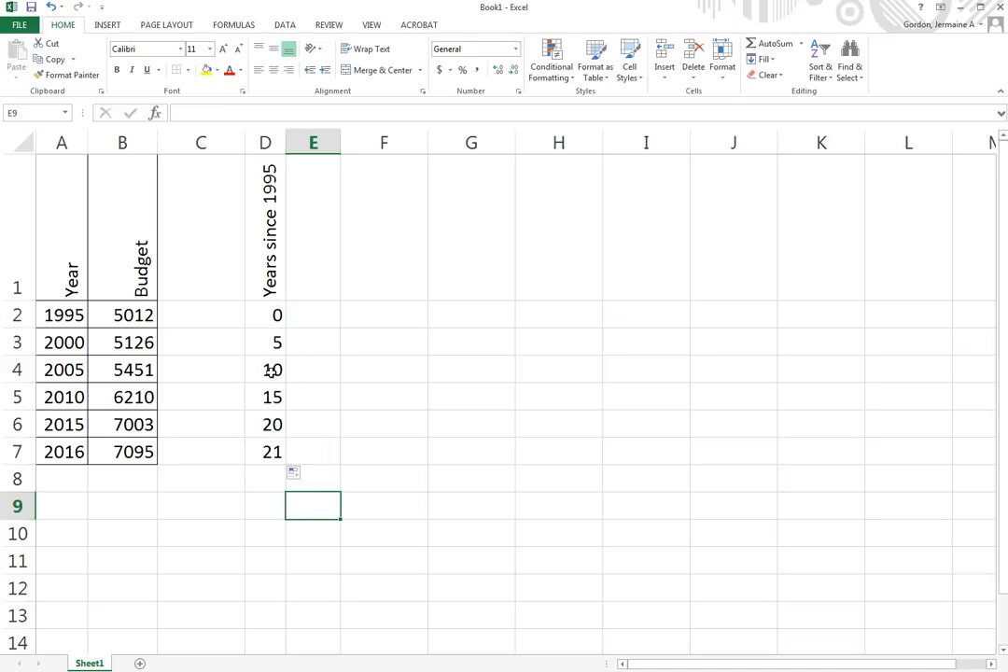
pyautogui.click(275, 316)
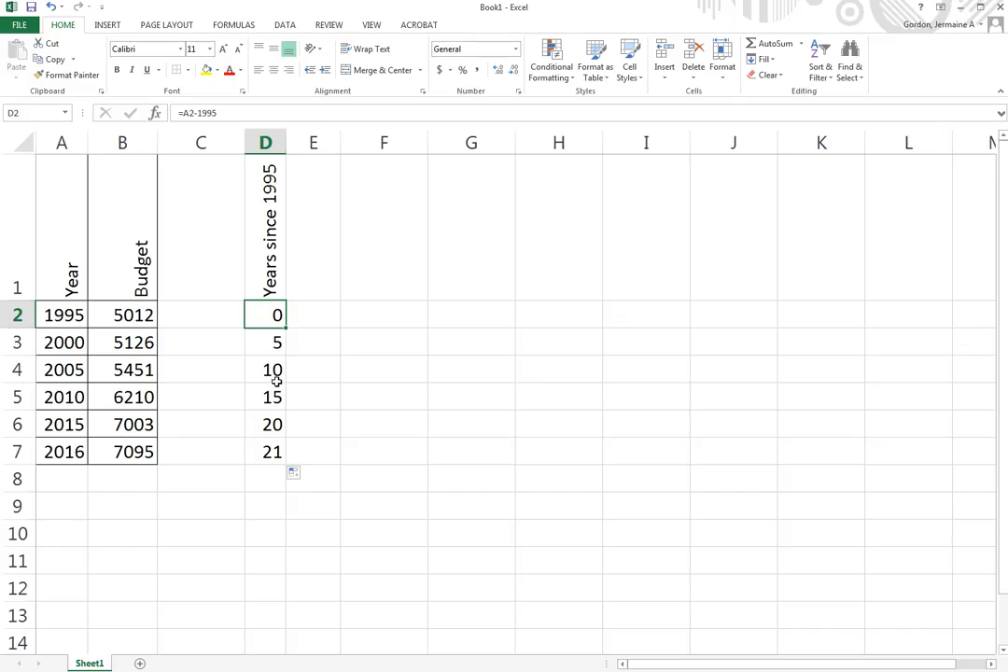
pyautogui.click(353, 425)
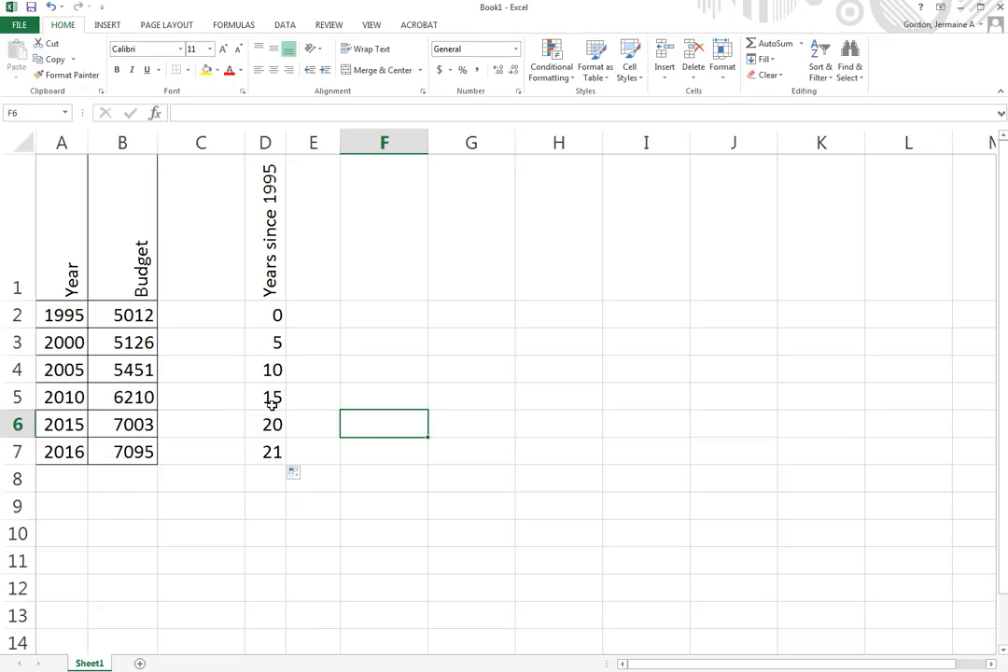
# Step: Copy the Budget column, B1:B7, and paste it starting at cell E1 beside the years-since-1995 column
pyautogui.moveTo(130, 190); pyautogui.dragTo(140, 452)
pyautogui.rightClick(131, 250)
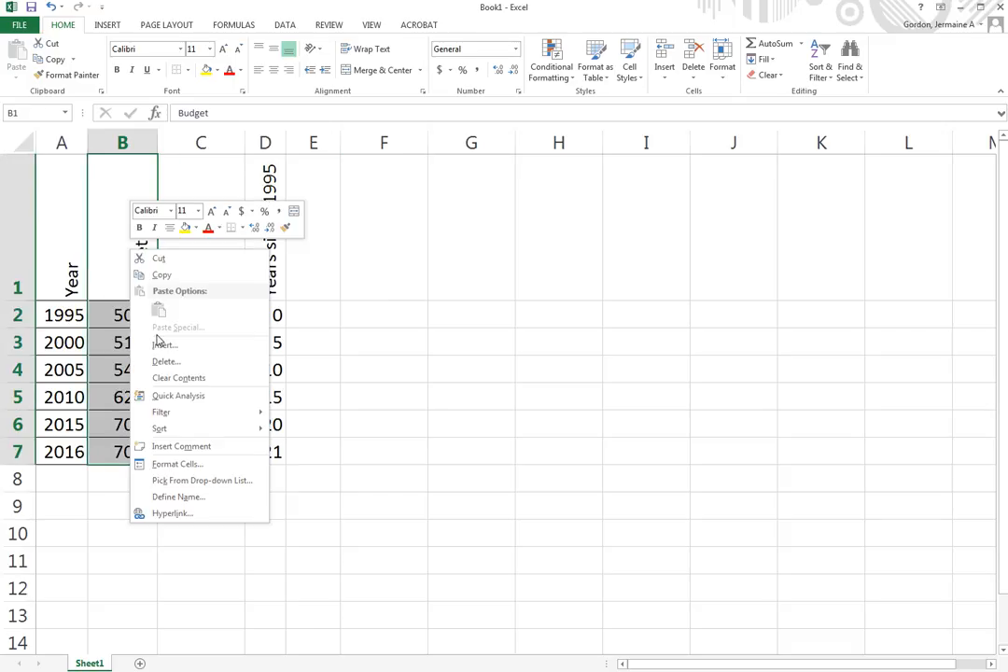
pyautogui.click(162, 275)
pyautogui.click(308, 225)
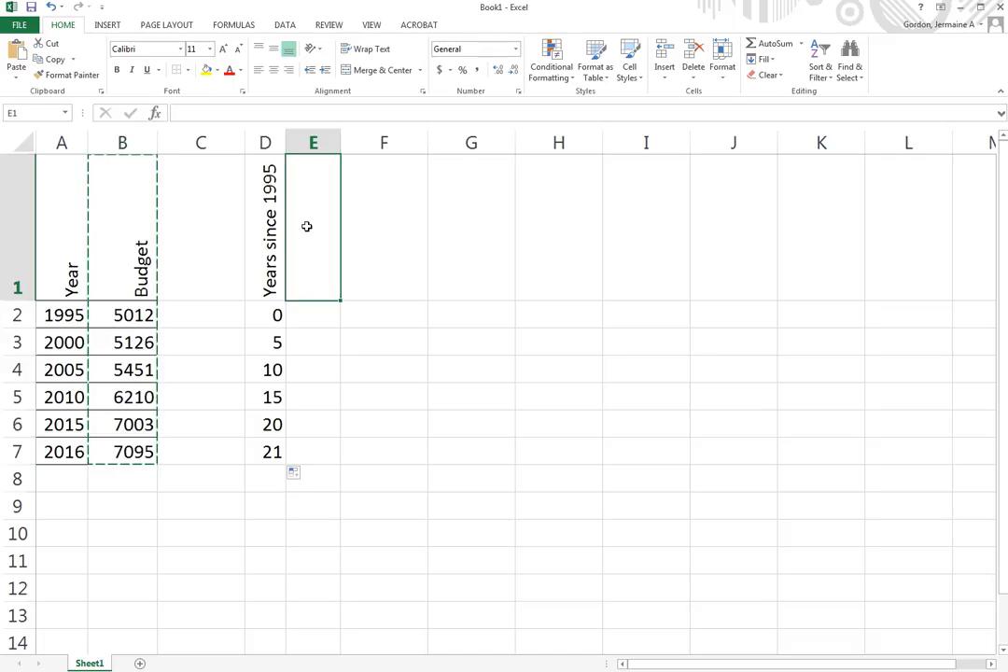
pyautogui.rightClick(308, 225)
pyautogui.click(335, 286)
pyautogui.click(347, 308)
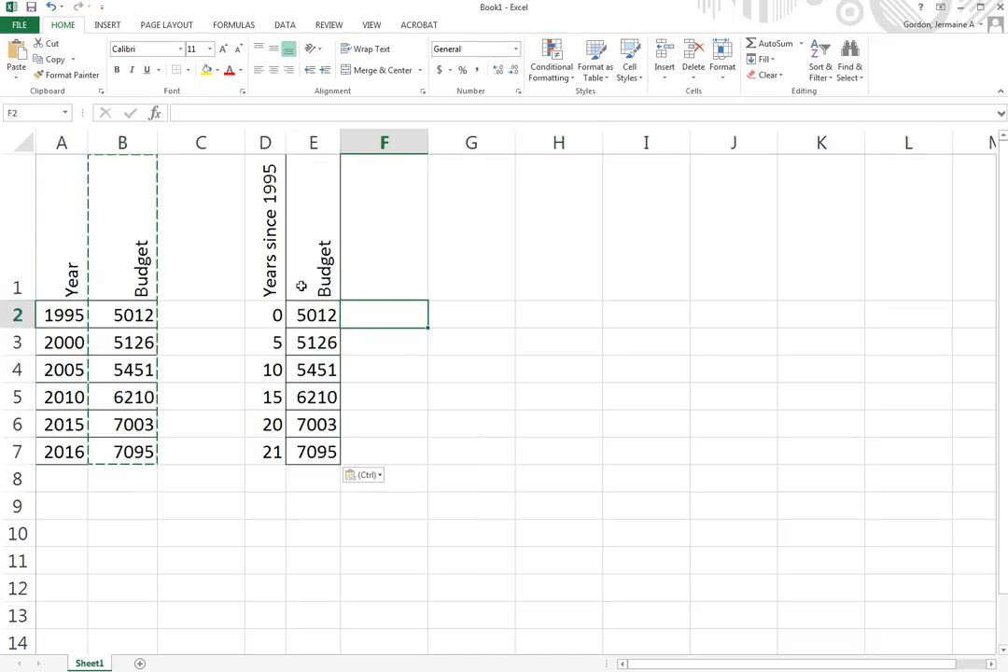
# Step: Apply All Borders to the new table in D1:E7
pyautogui.moveTo(263, 211); pyautogui.dragTo(326, 450)
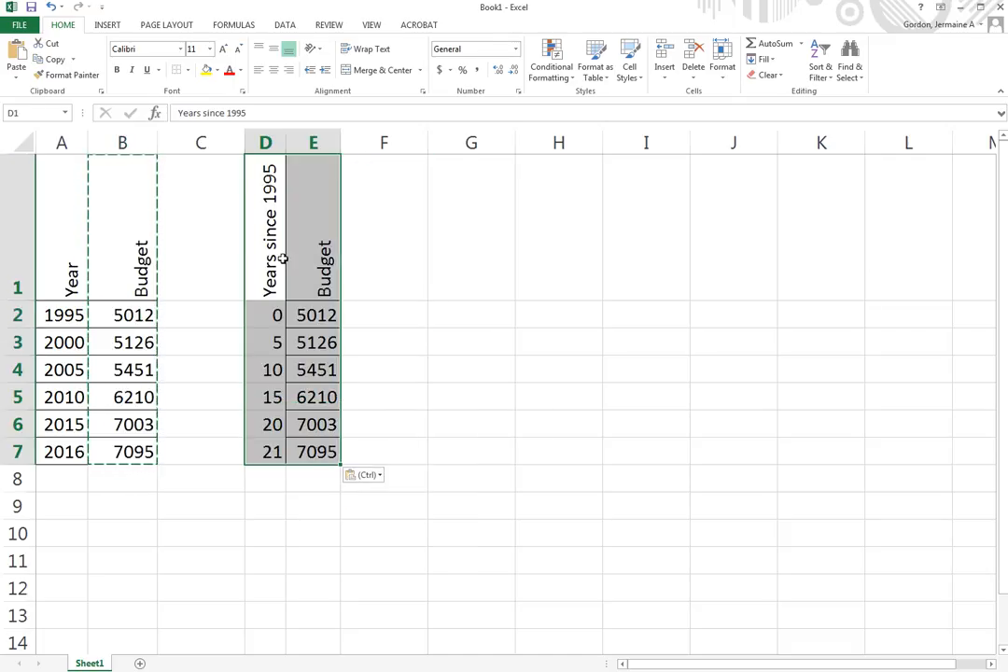
pyautogui.click(187, 71)
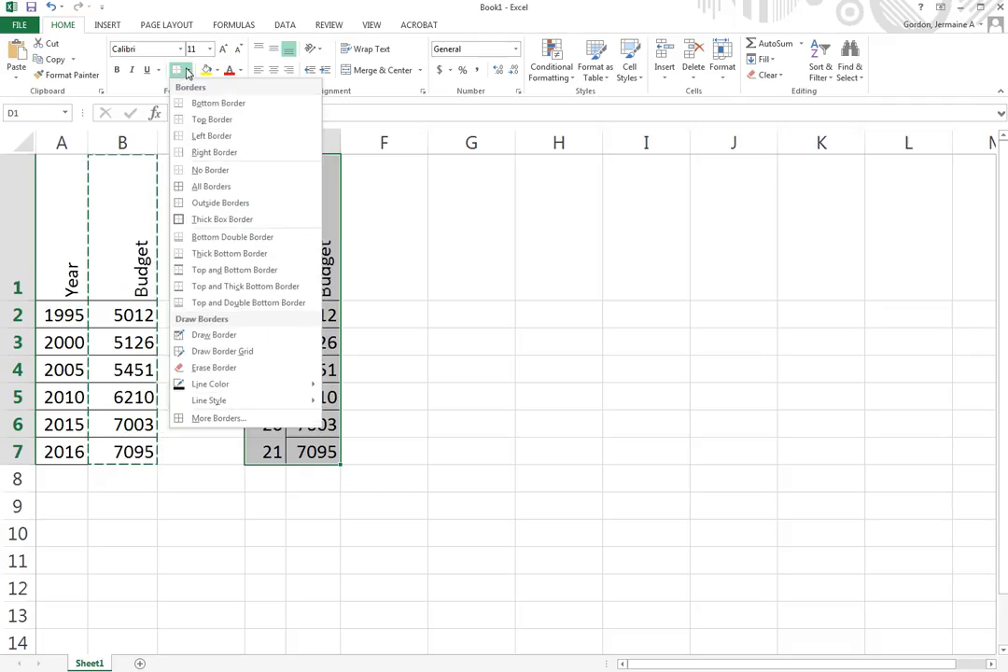
pyautogui.click(220, 187)
pyautogui.click(411, 280)
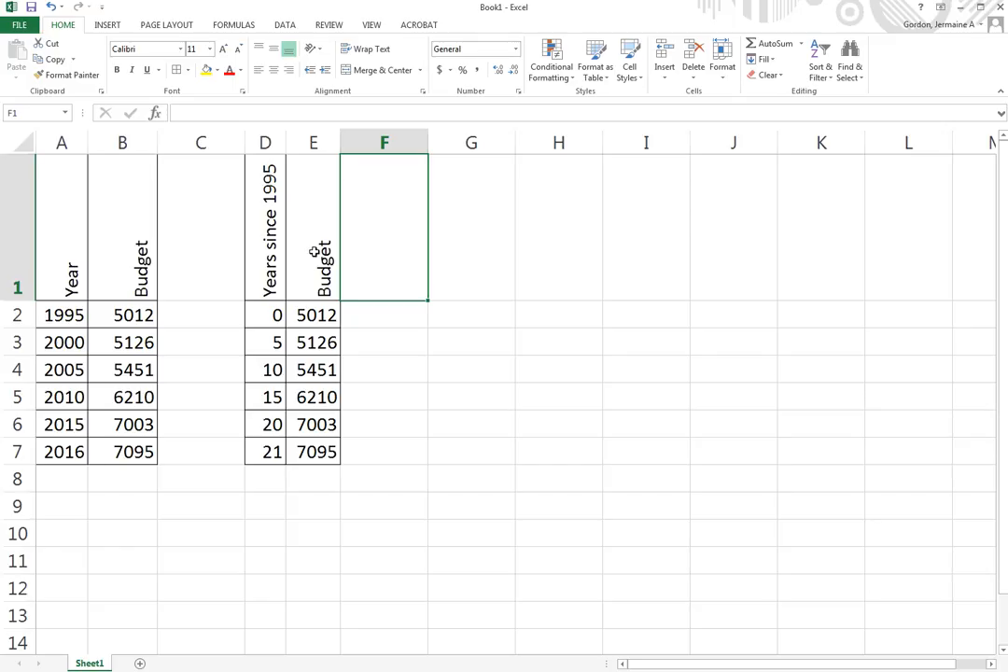
pyautogui.click(489, 362)
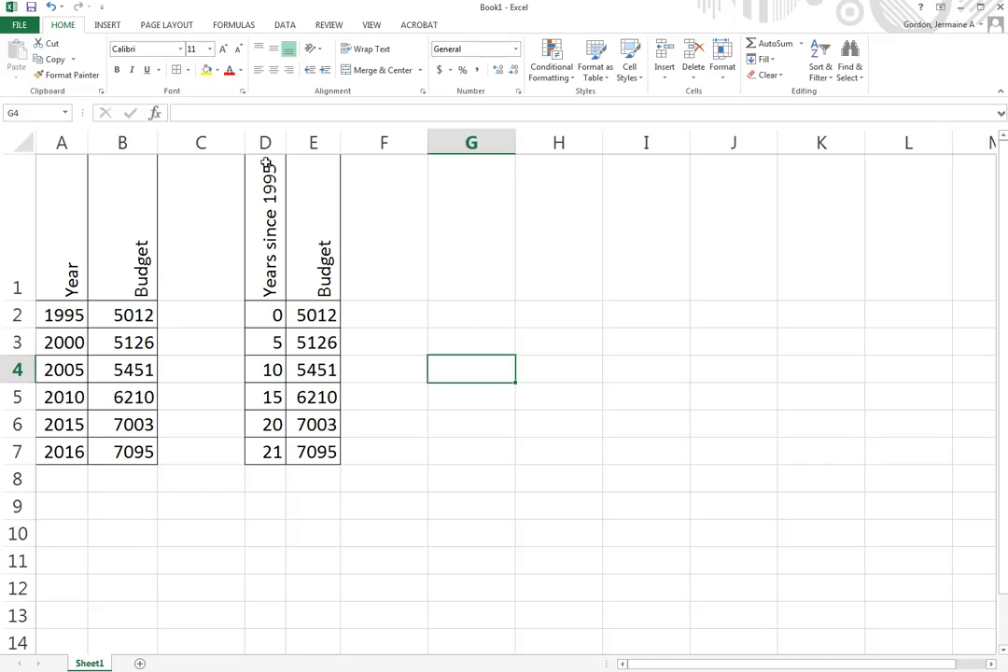
# Step: Insert a markers-only scatter chart from the years-since-1995 and budget data in D1:E7
pyautogui.moveTo(266, 163); pyautogui.dragTo(307, 452)
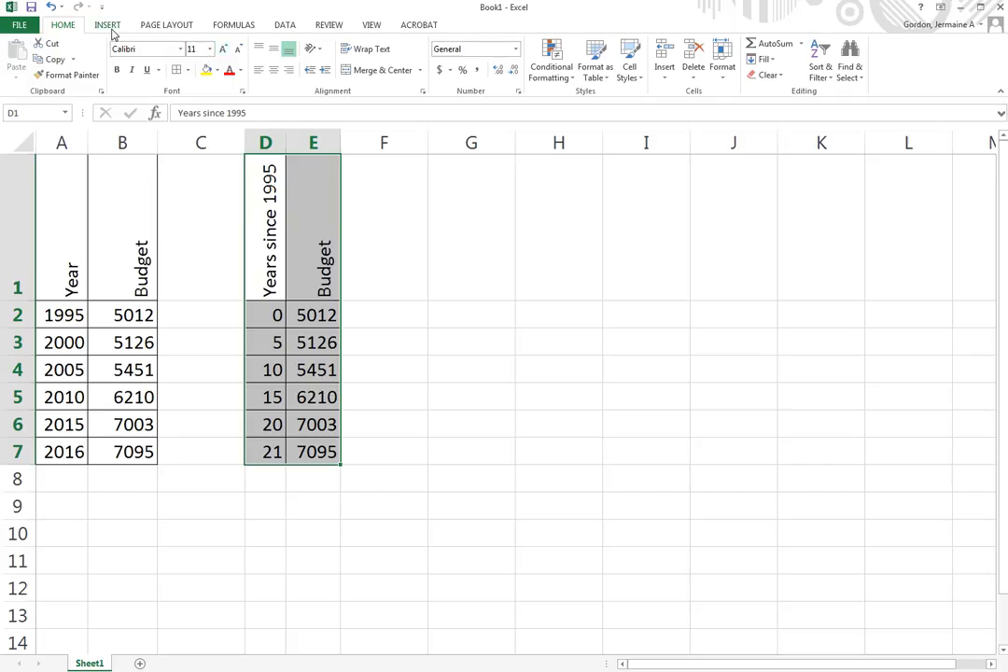
pyautogui.click(107, 25)
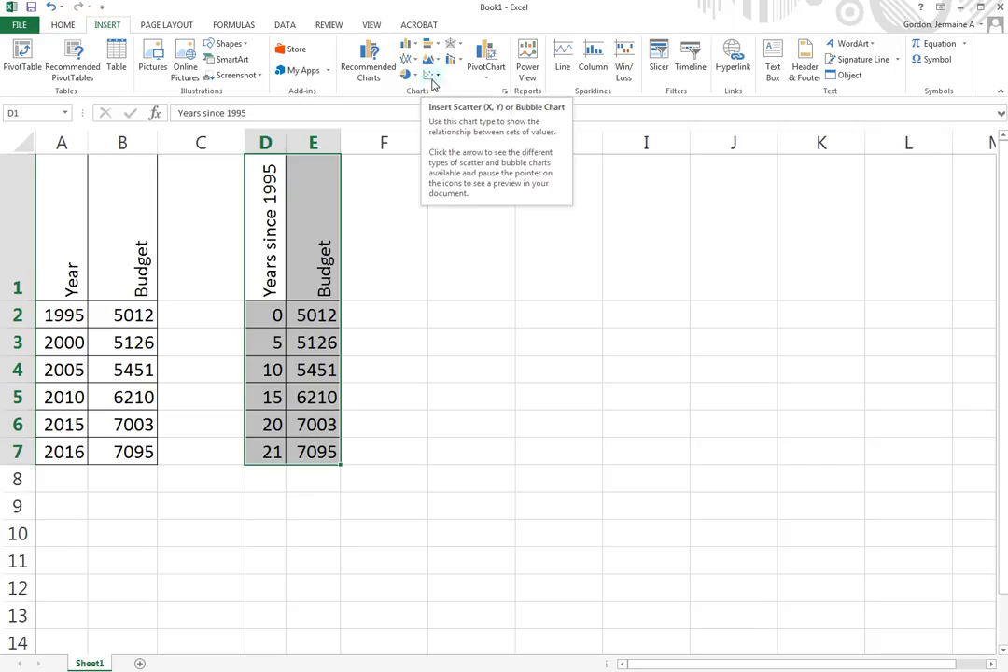
pyautogui.click(436, 76)
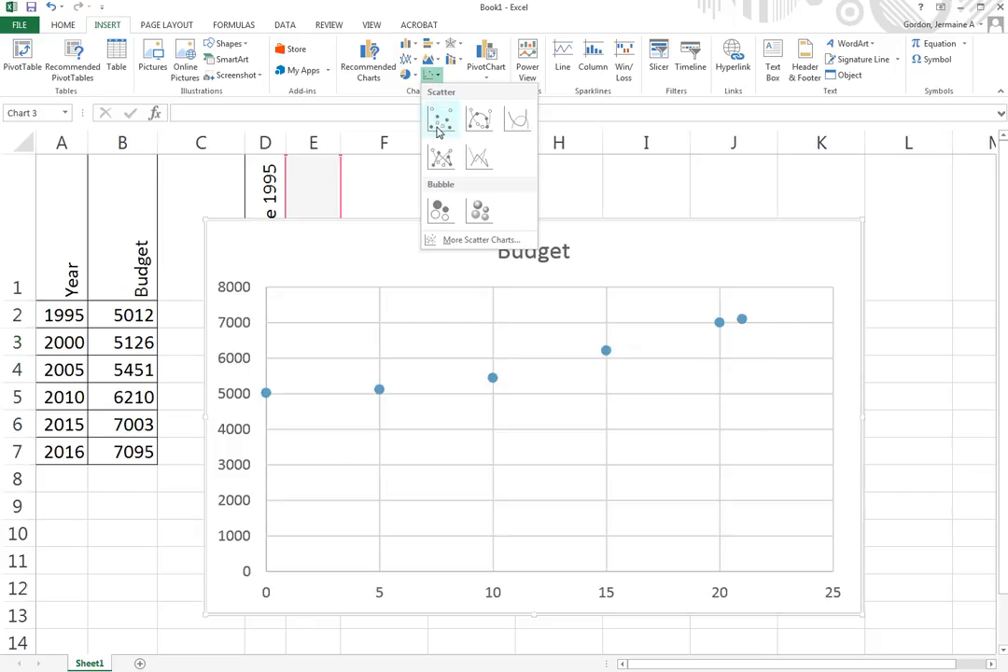
pyautogui.click(444, 119)
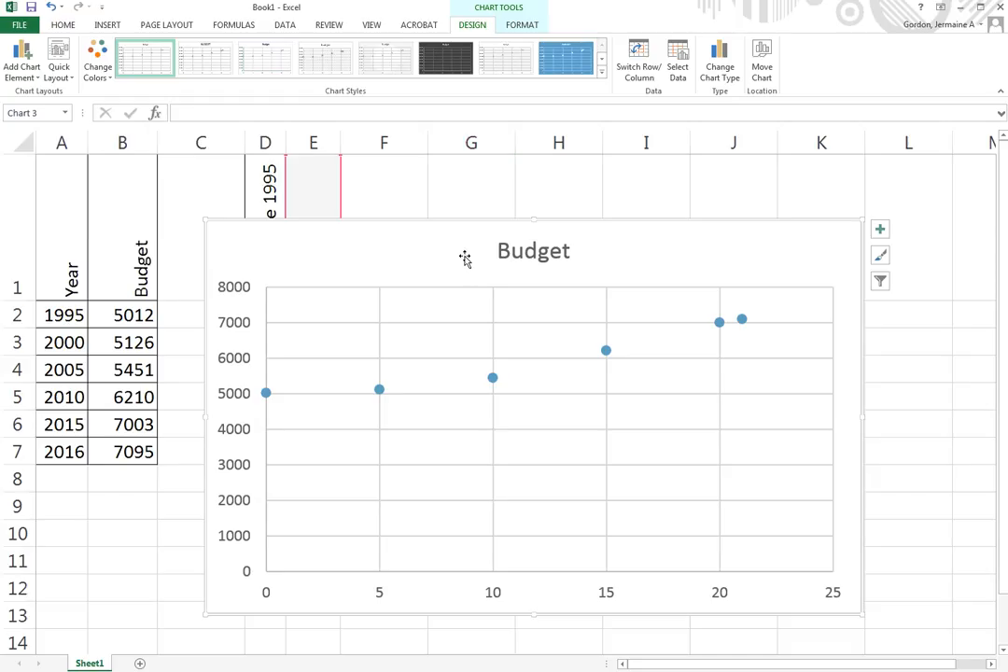
# Step: Move the Budget scatter chart up over the data tables, near the sheet's upper-left area
pyautogui.moveTo(469, 239); pyautogui.dragTo(624, 354)
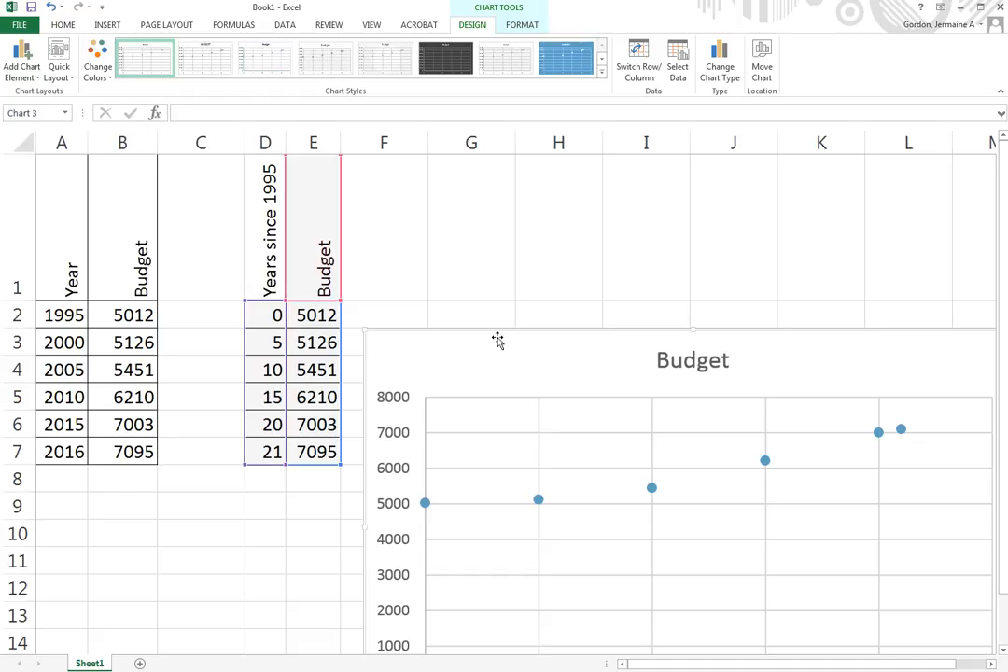
pyautogui.moveTo(498, 340)
pyautogui.mouseDown()
pyautogui.moveTo(459, 351)
pyautogui.moveTo(263, 285)
pyautogui.moveTo(241, 198)
pyautogui.moveTo(241, 206)
pyautogui.mouseUp()
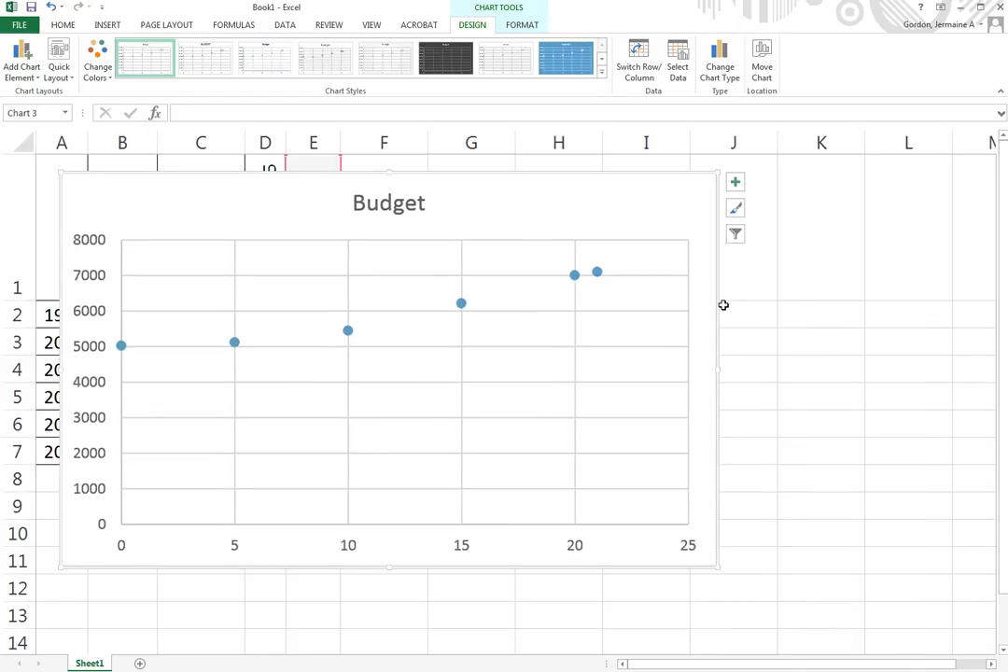
pyautogui.moveTo(583, 207)
pyautogui.mouseDown()
pyautogui.moveTo(531, 207)
pyautogui.moveTo(569, 205)
pyautogui.mouseUp()
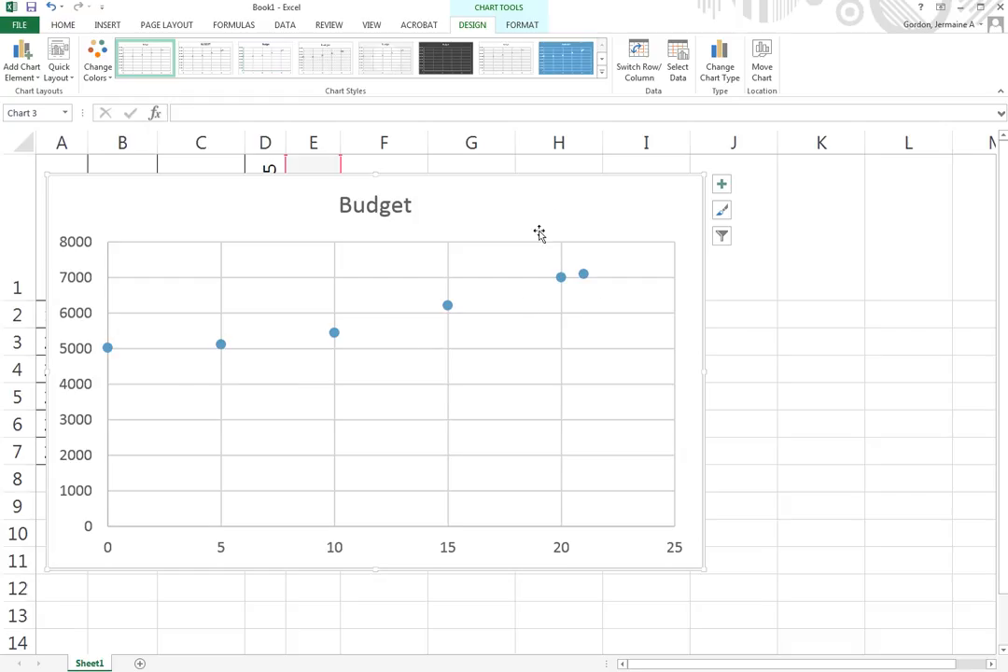
pyautogui.moveTo(569, 229); pyautogui.dragTo(840, 397)
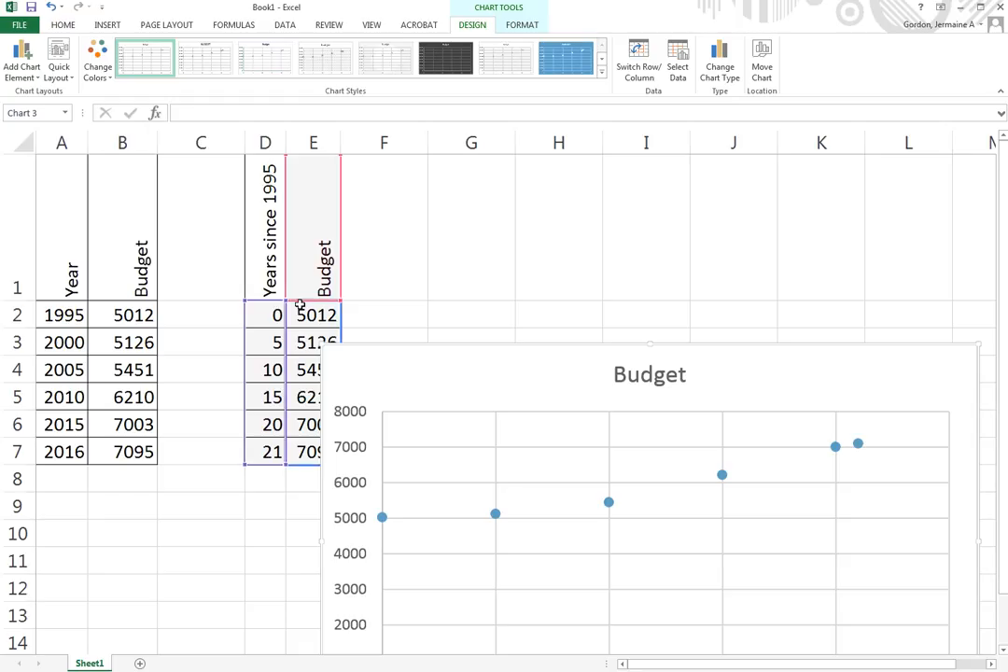
pyautogui.moveTo(448, 368); pyautogui.dragTo(187, 175)
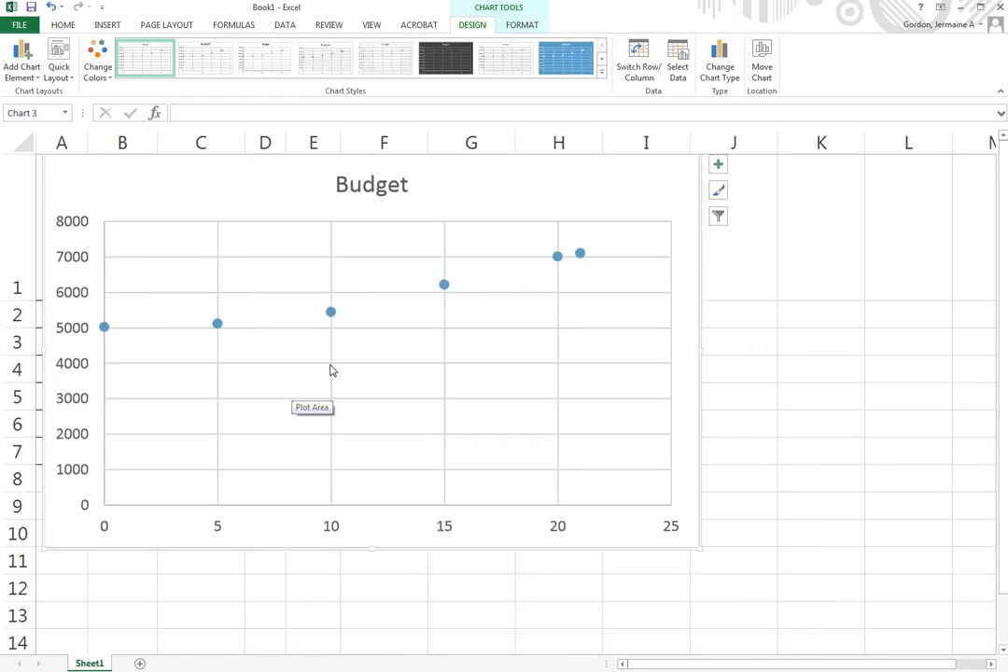
# Step: Add a polynomial trendline of order 2 to the Budget series and display its equation on the chart
pyautogui.moveTo(334, 319)
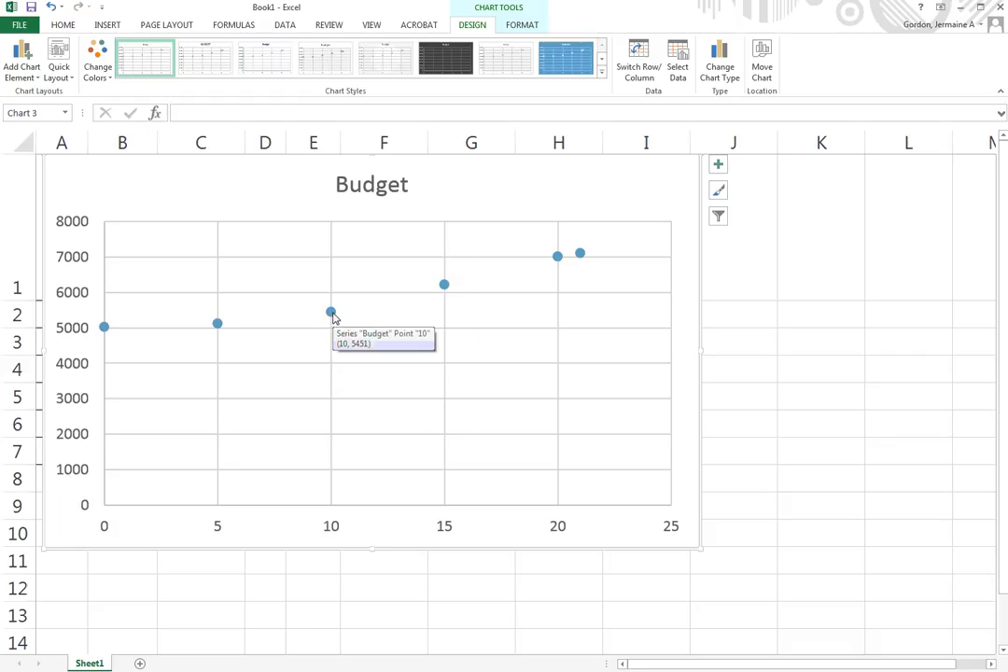
pyautogui.rightClick(331, 314)
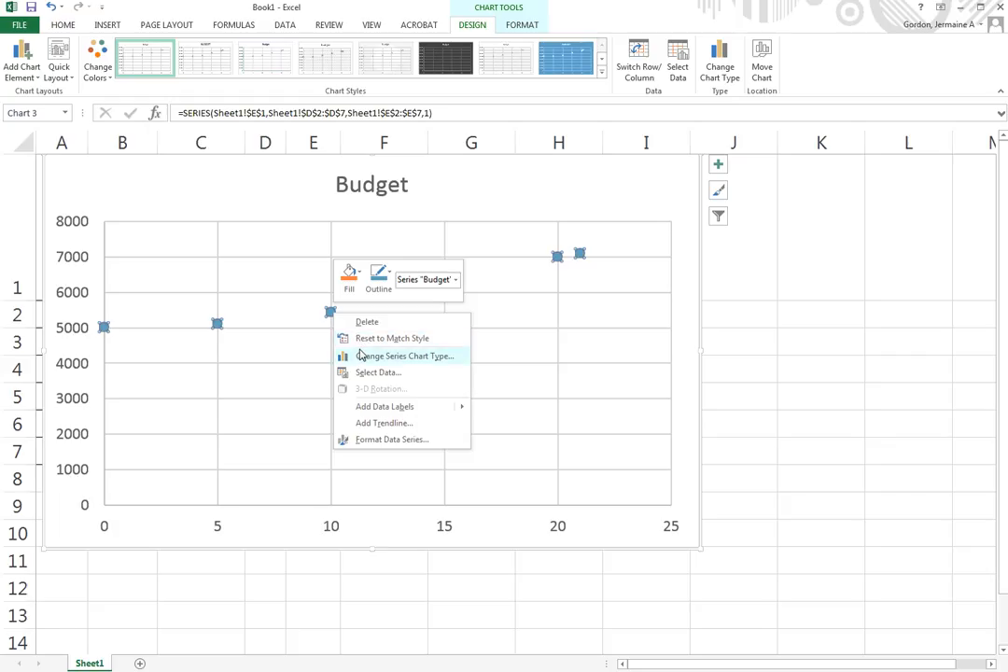
pyautogui.click(400, 424)
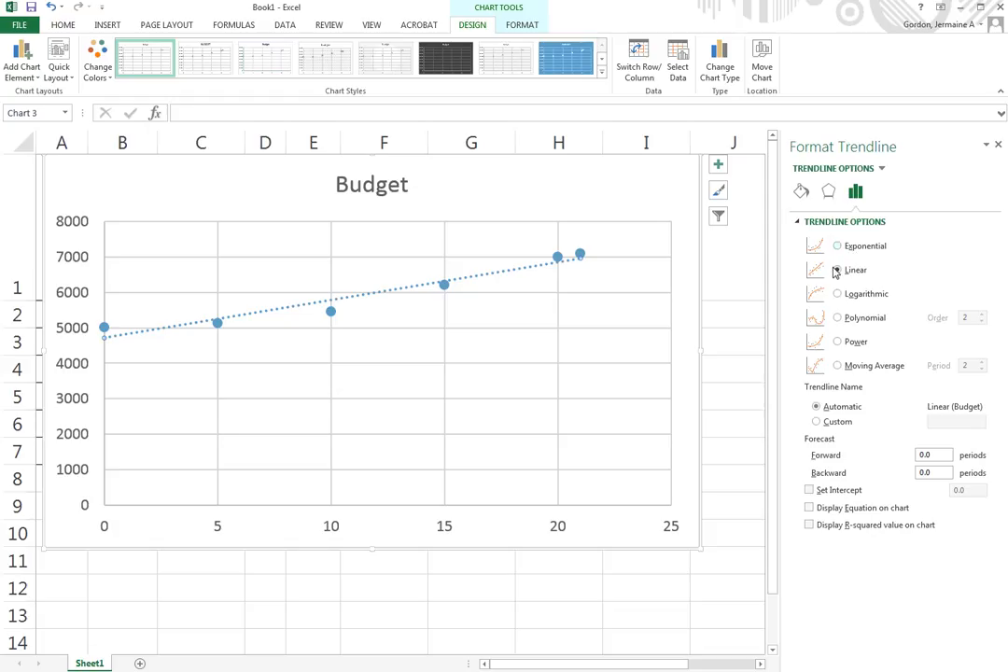
pyautogui.click(839, 319)
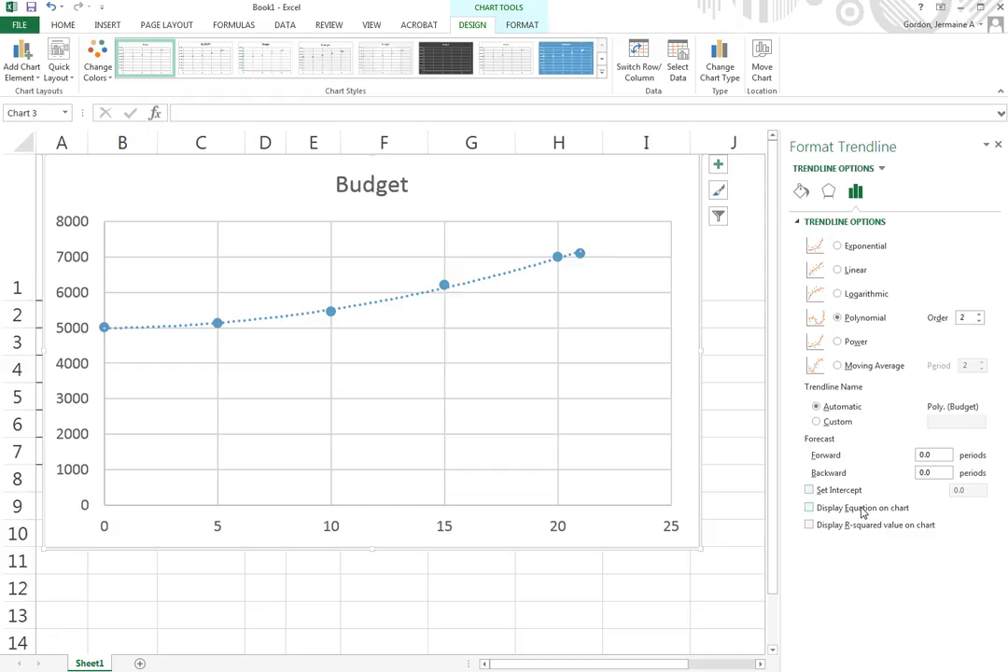
pyautogui.click(809, 508)
# Step: Place the trendline equation above the plot beside the chart title, and shift the chart down below the upper part of row 1
pyautogui.moveTo(463, 252); pyautogui.dragTo(200, 189)
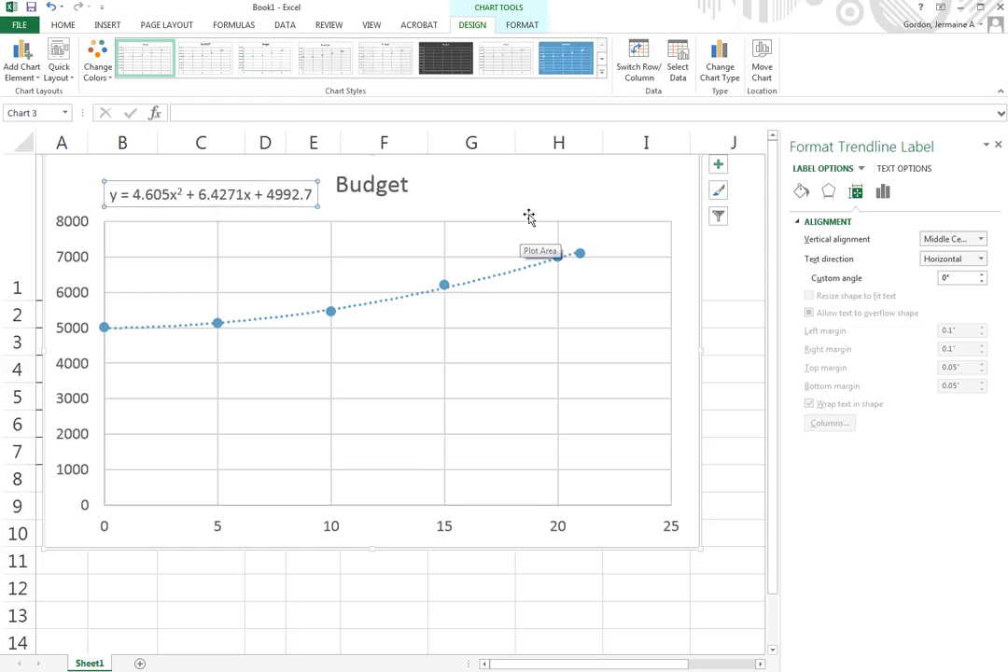
pyautogui.moveTo(547, 189); pyautogui.dragTo(683, 306)
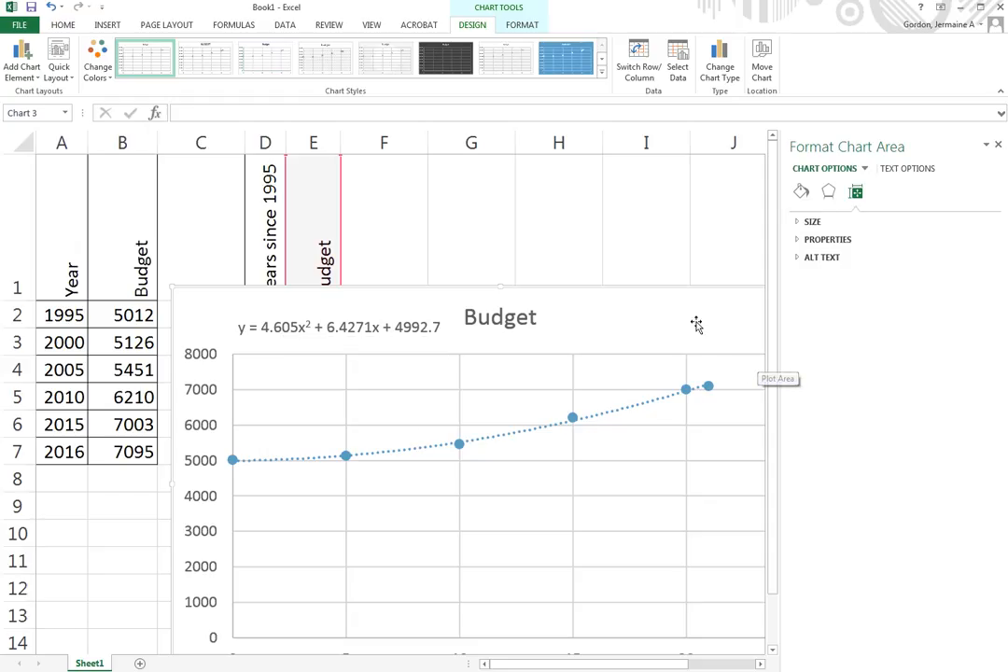
pyautogui.moveTo(681, 305); pyautogui.dragTo(520, 295)
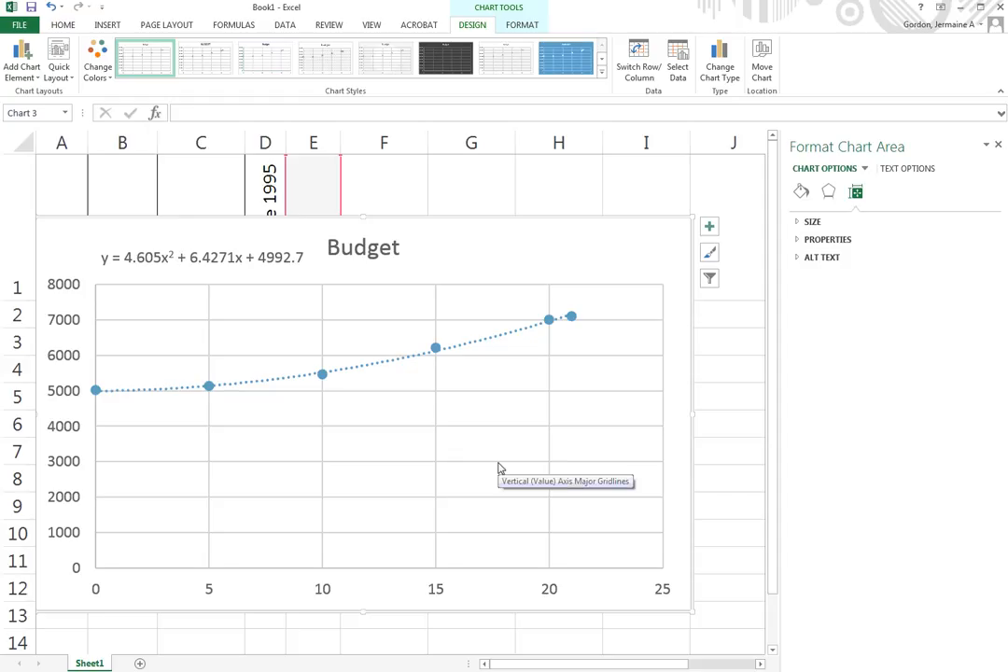